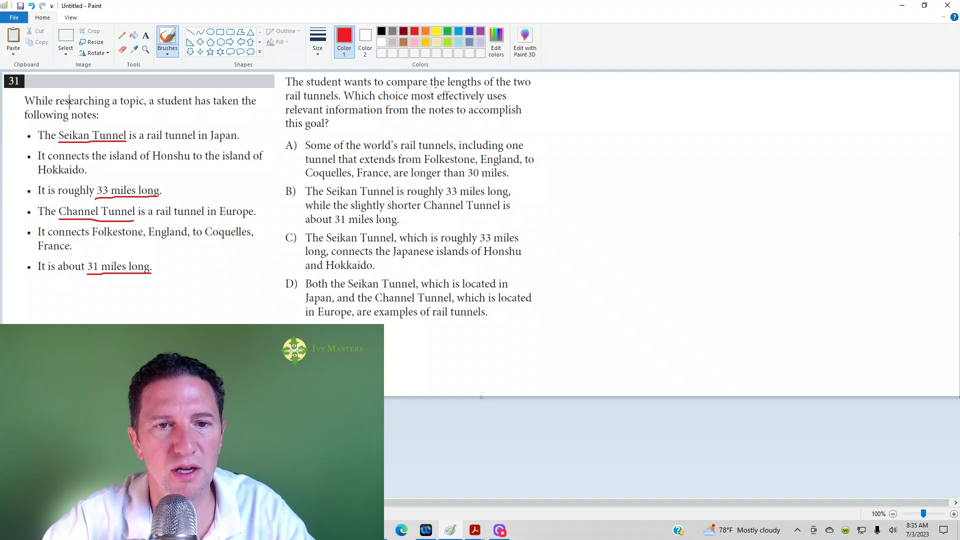
- Underline 'compare the lengths of the two rail tunnels' in red across two lines, then circle choice B
drag(387, 86, 533, 90)
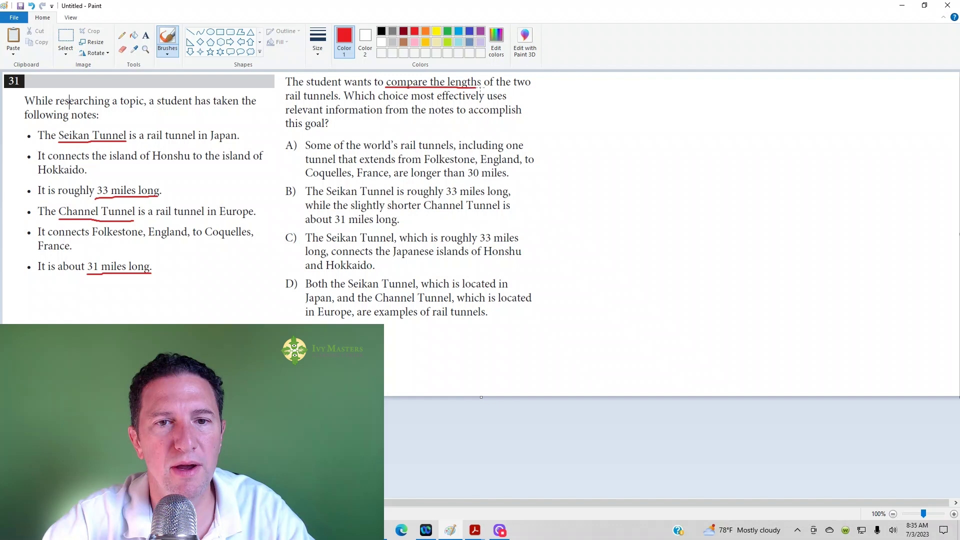
drag(284, 101, 338, 102)
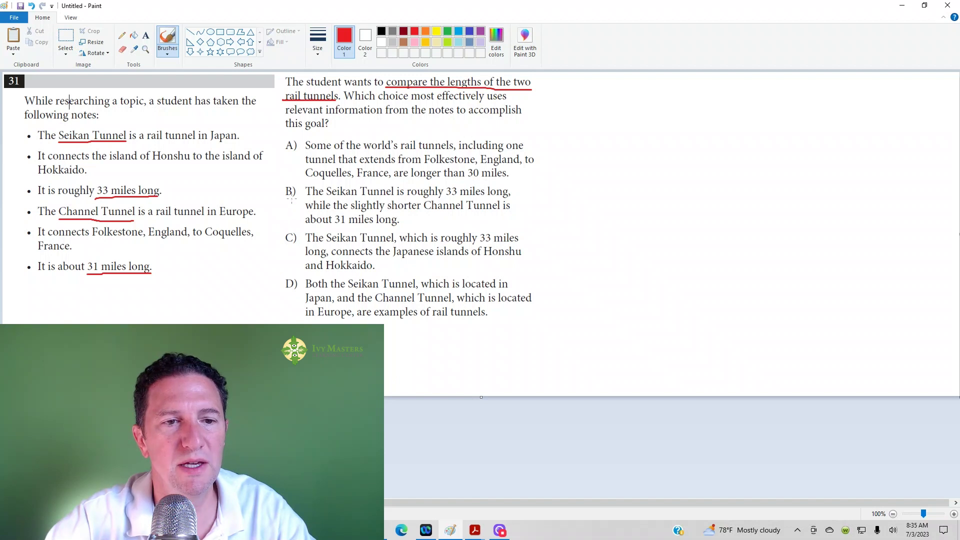
mouse_move(299, 188)
mouse_down()
mouse_move(289, 178)
mouse_move(300, 180)
mouse_up()
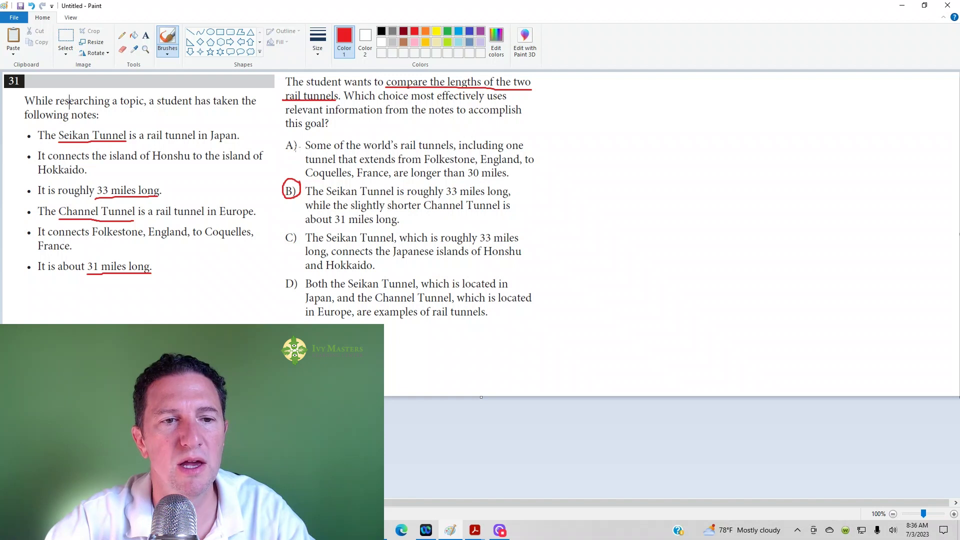
- Slash through choices A), C) and D) with red diagonal strokes
drag(297, 141, 290, 154)
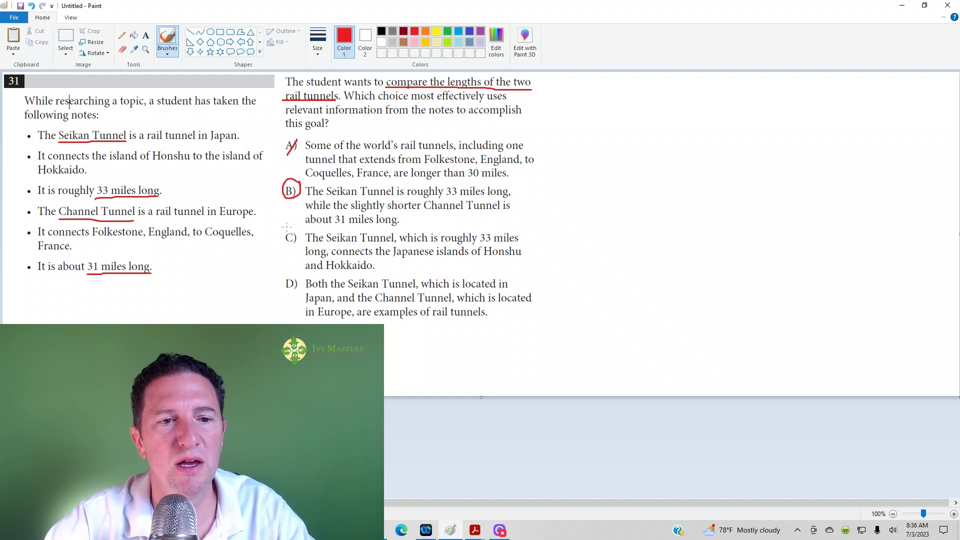
drag(298, 230, 287, 244)
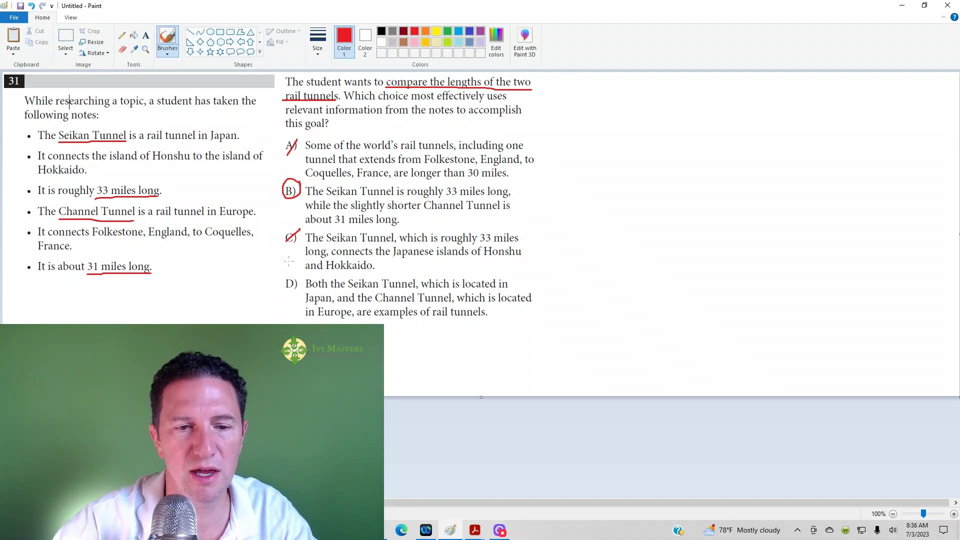
drag(298, 276, 285, 291)
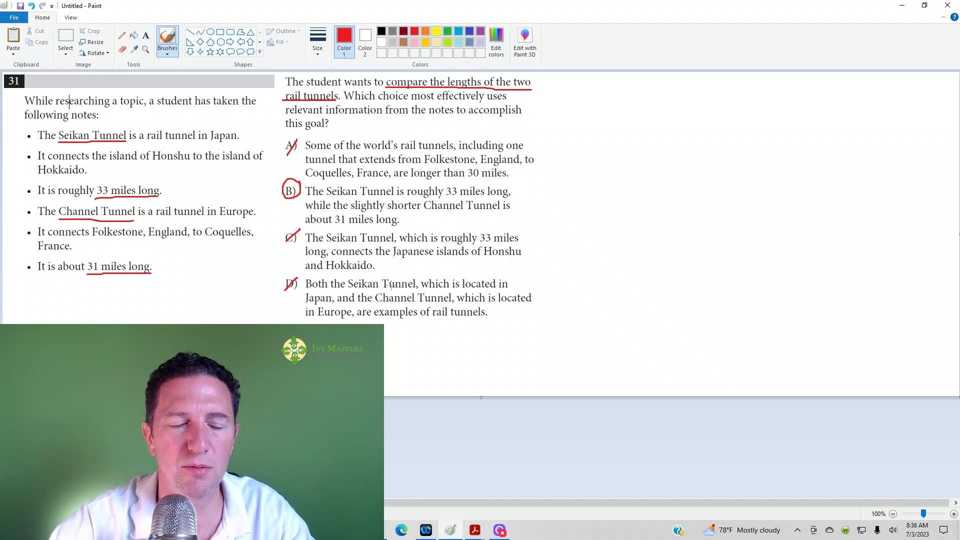